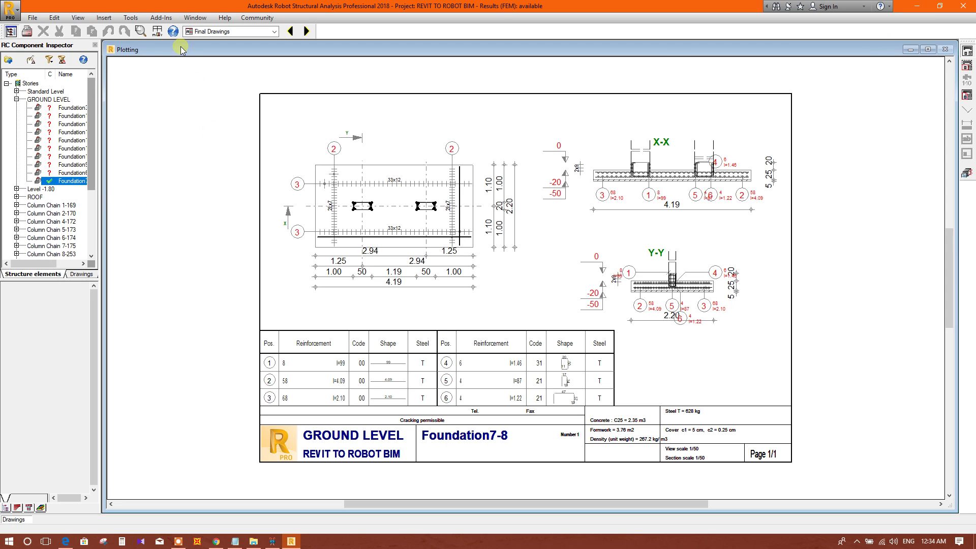
# Step: Bring up Robot's File menu for the Foundation7-8 project
pyautogui.click(38, 18)
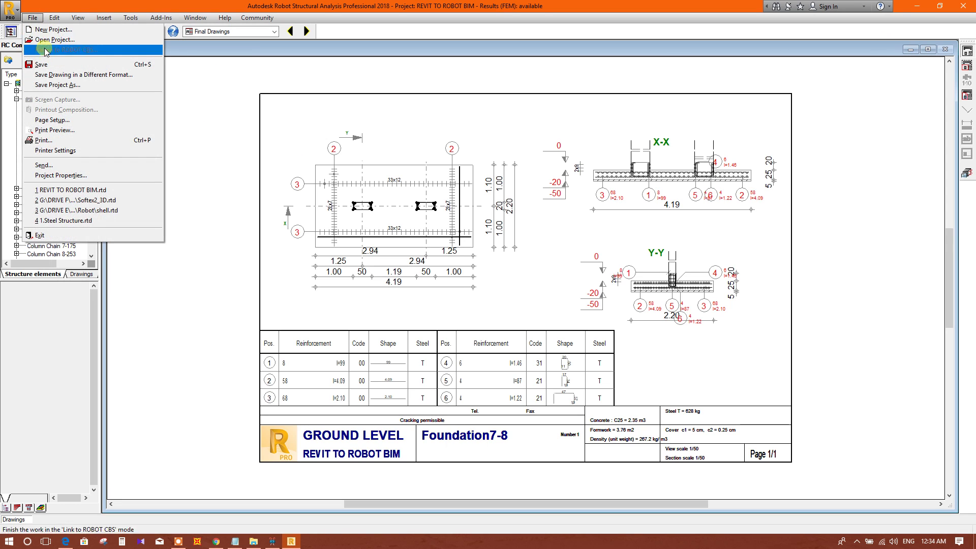
# Step: Save the Robot project, exit Robot, and launch AutoCAD Structural Detailing from the desktop
pyautogui.click(49, 65)
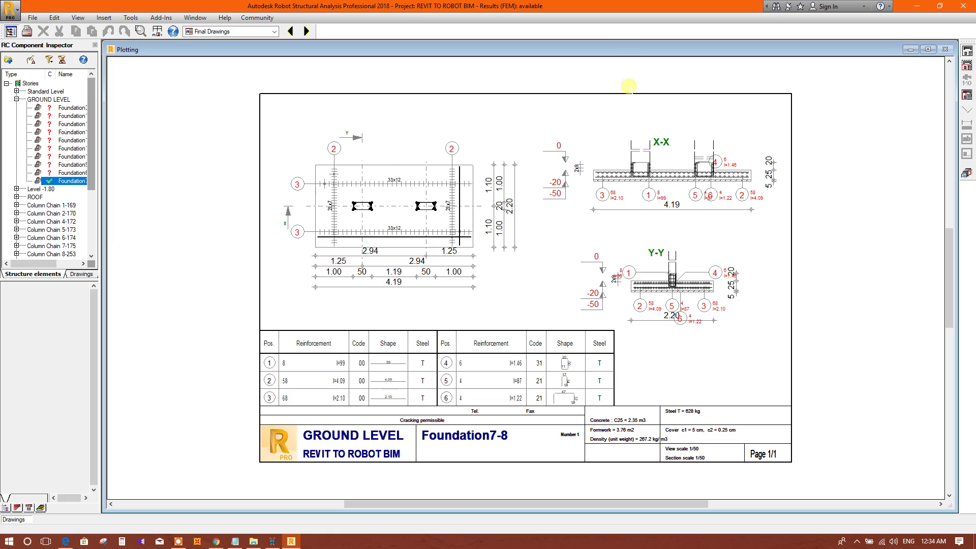
pyautogui.click(963, 7)
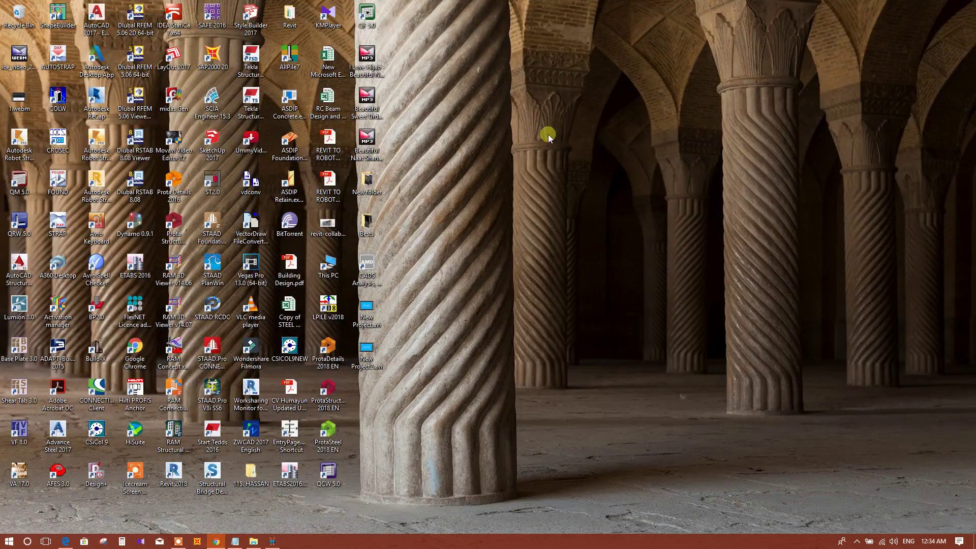
pyautogui.click(25, 278)
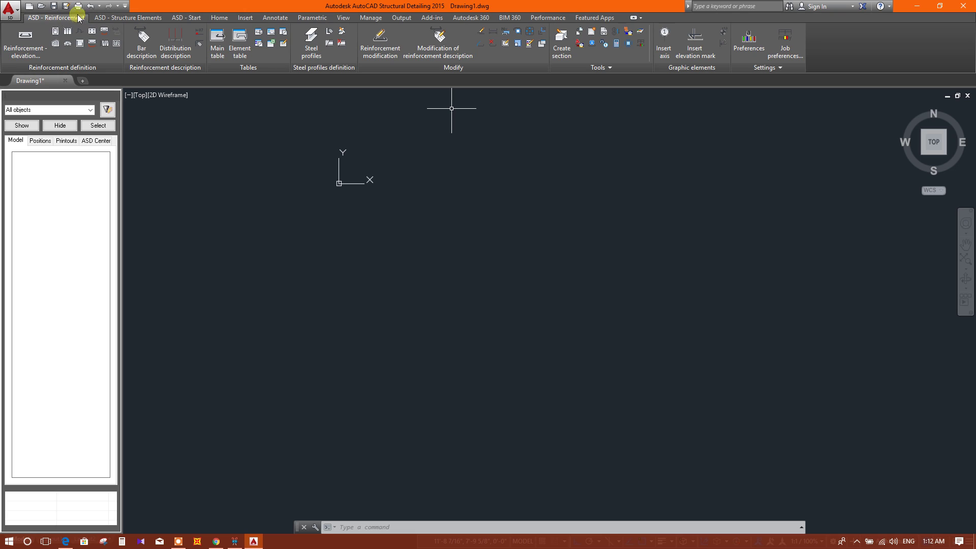
# Step: Show the ASD - Start project types: Steel, Reinforcement and Formwork Drawings
pyautogui.click(189, 18)
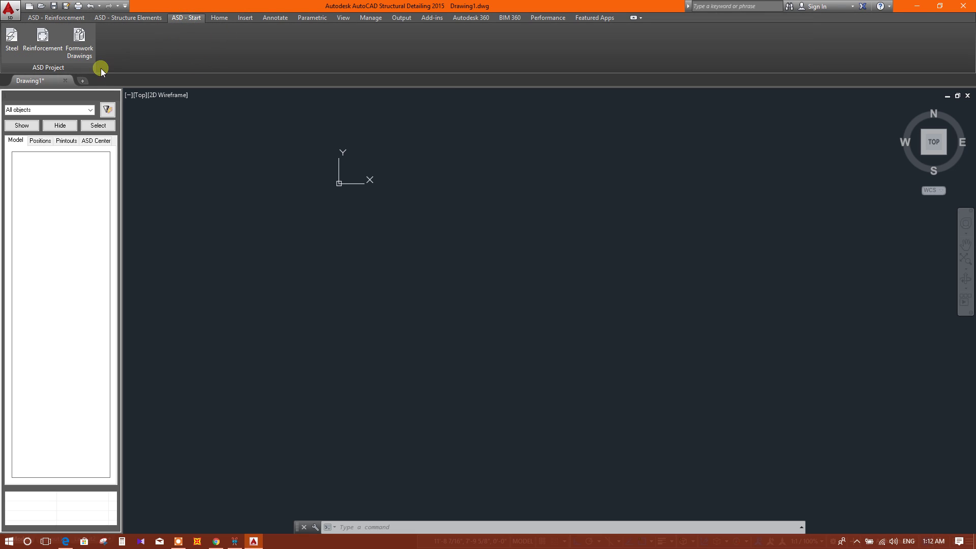
# Step: Choose Reinforcement detailing and begin a new drawing from a template
pyautogui.click(43, 46)
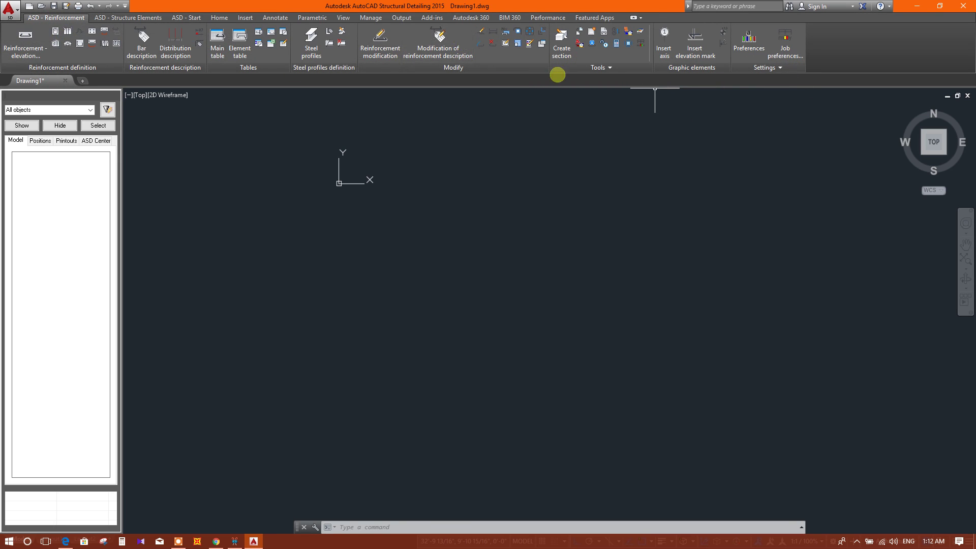
pyautogui.click(21, 19)
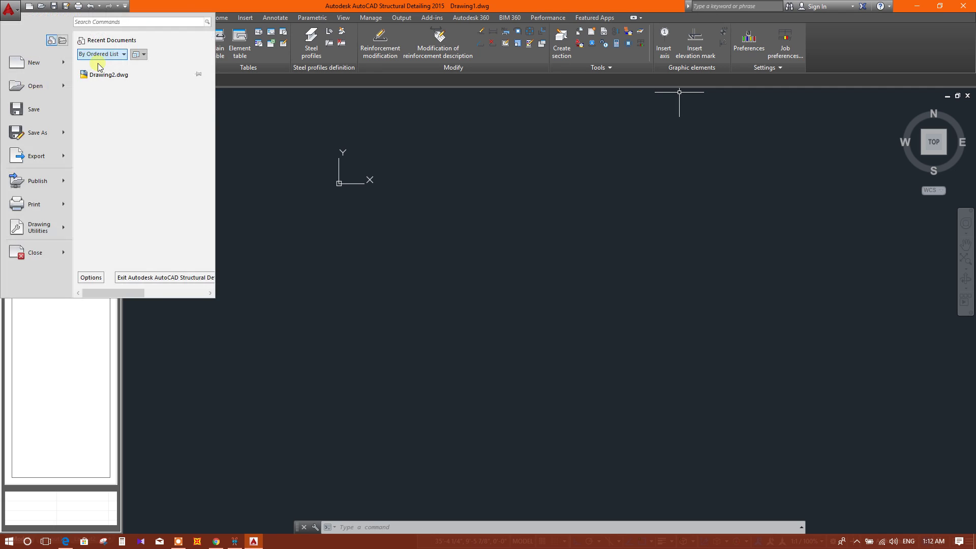
pyautogui.click(397, 198)
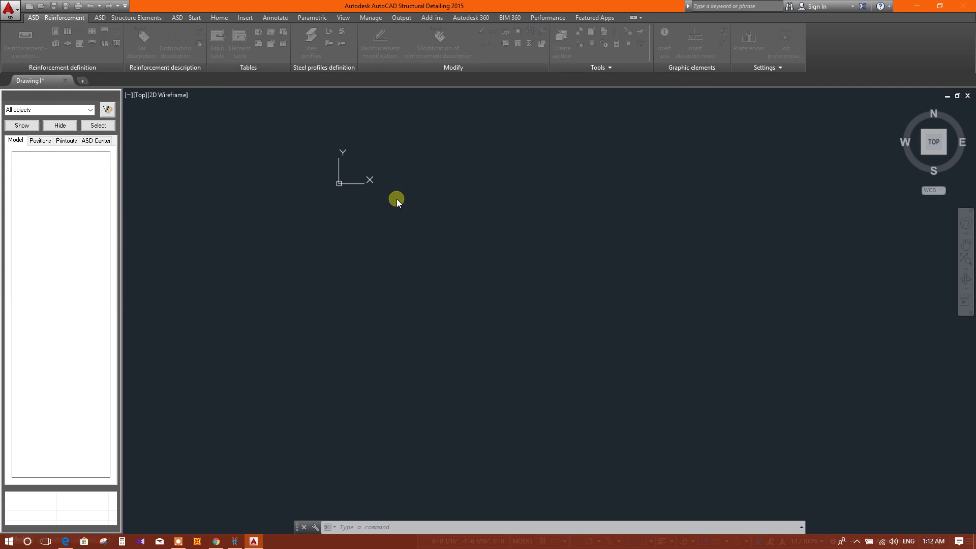
pyautogui.scroll(-3, 534, 280)
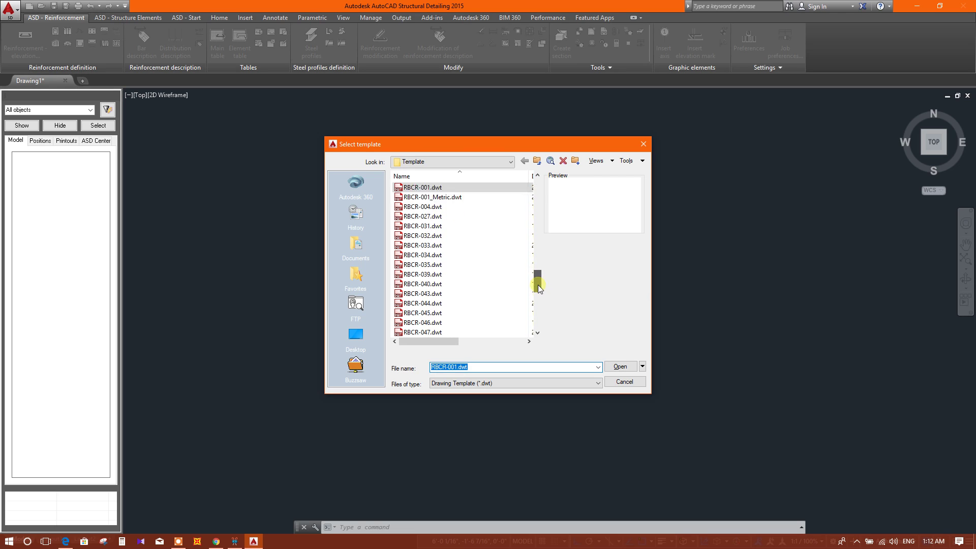
pyautogui.moveTo(538, 280); pyautogui.dragTo(512, 308)
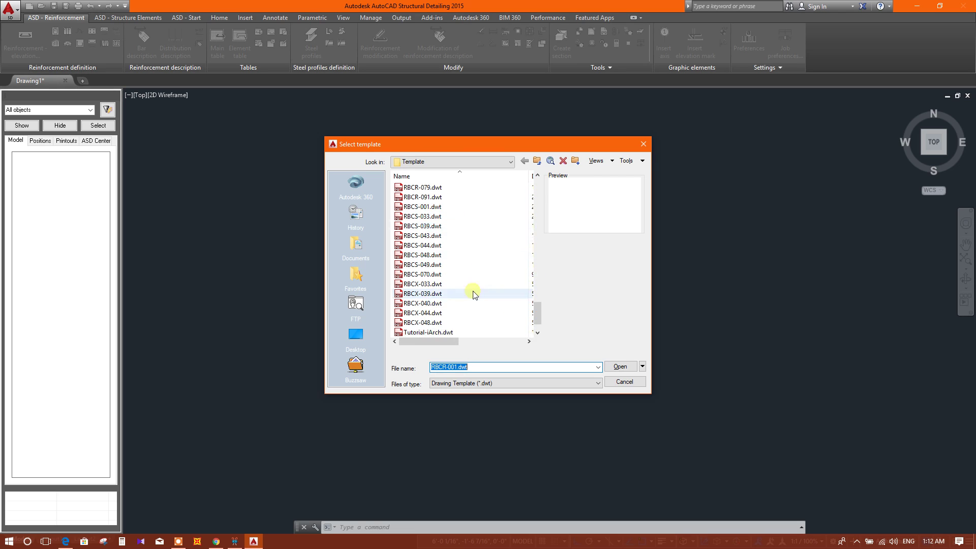
pyautogui.scroll(-1, 469, 286)
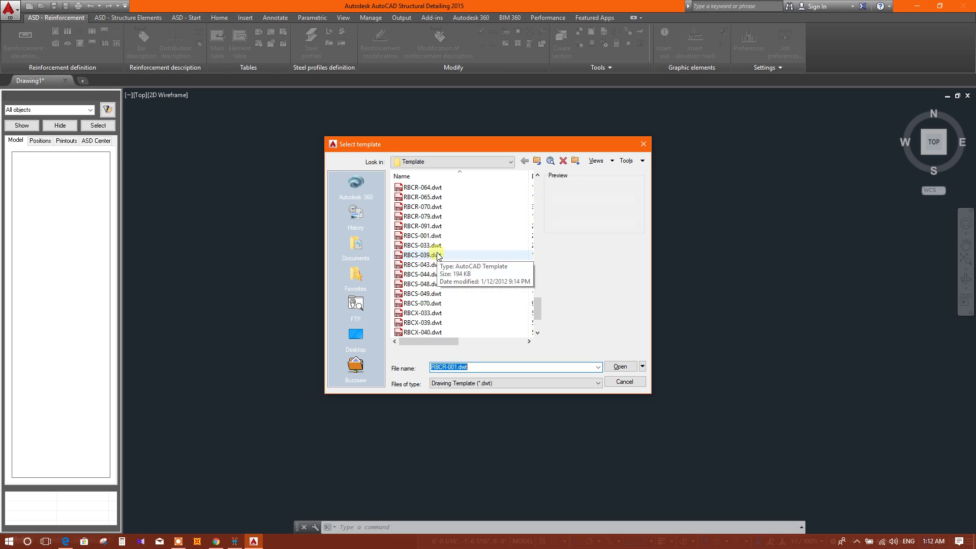
# Step: Create the new drawing from RBCR-035.dwt and close Drawing1 without saving
pyautogui.click(427, 256)
pyautogui.scroll(9, 435, 268)
pyautogui.scroll(-8, 435, 268)
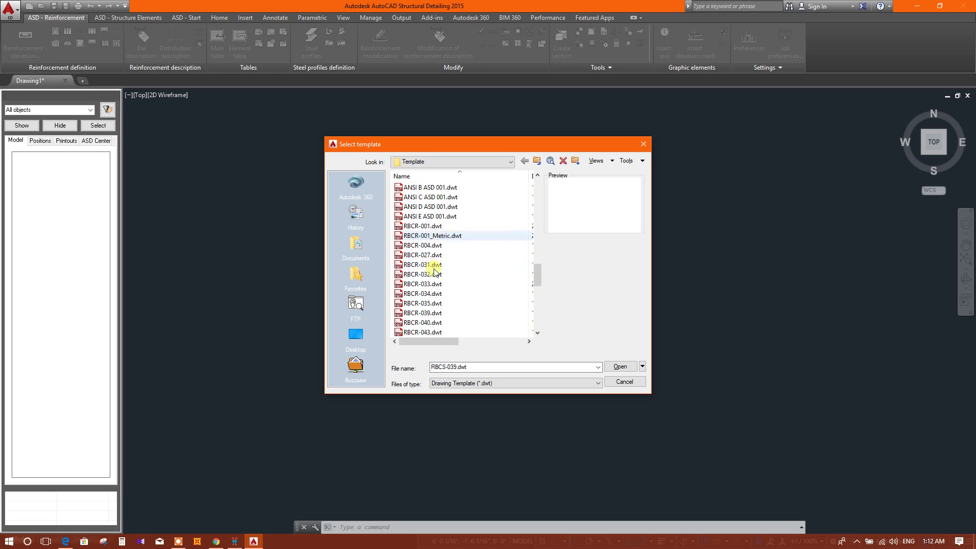
pyautogui.click(435, 265)
pyautogui.scroll(-5, 435, 277)
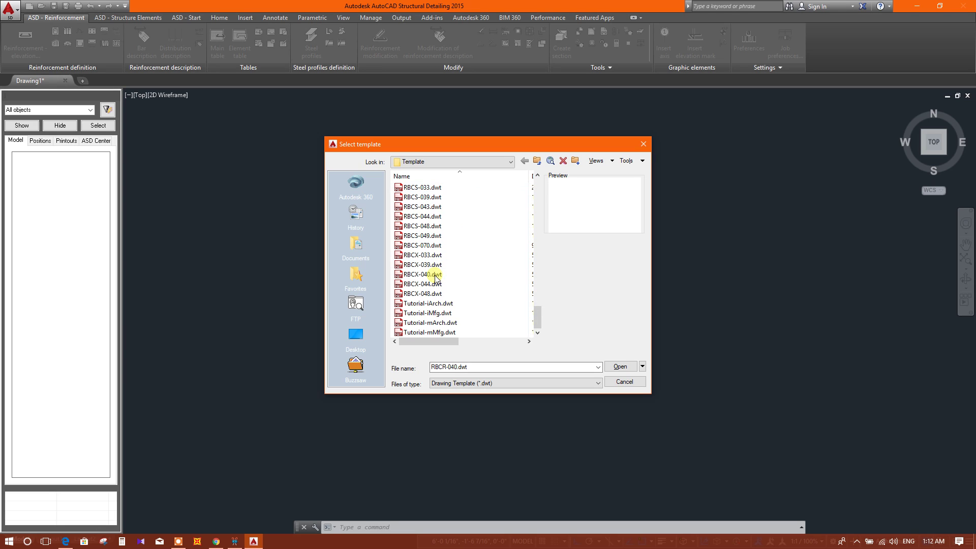
pyautogui.scroll(5, 442, 264)
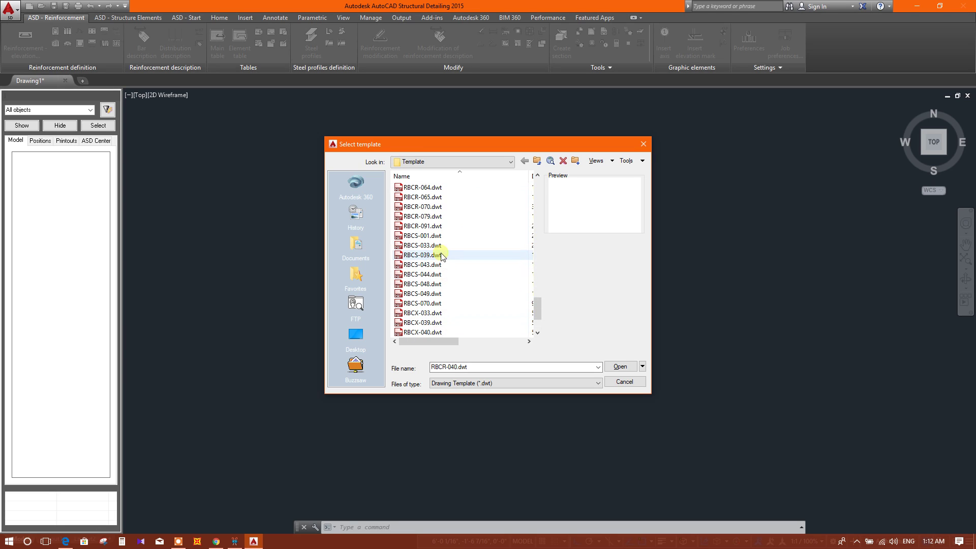
pyautogui.scroll(2, 436, 218)
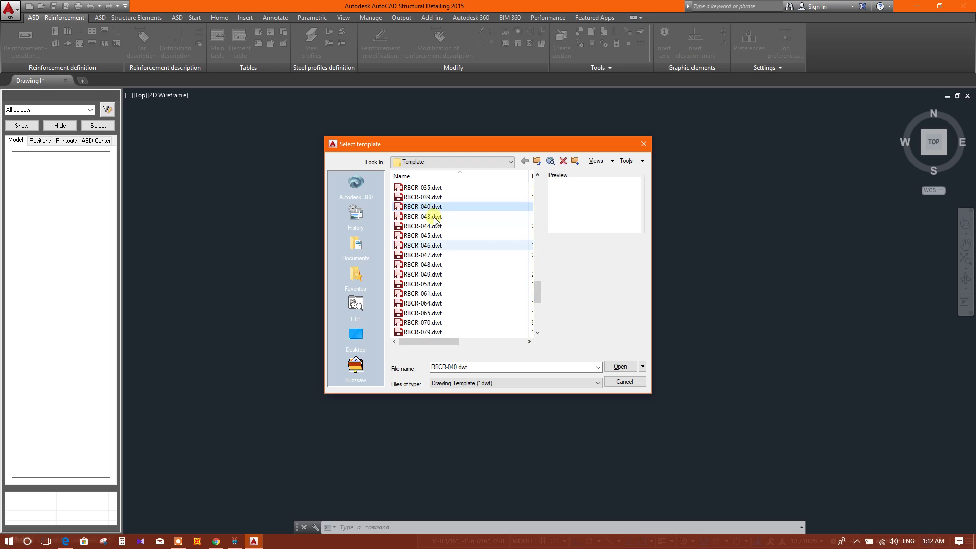
pyautogui.click(436, 225)
pyautogui.click(435, 218)
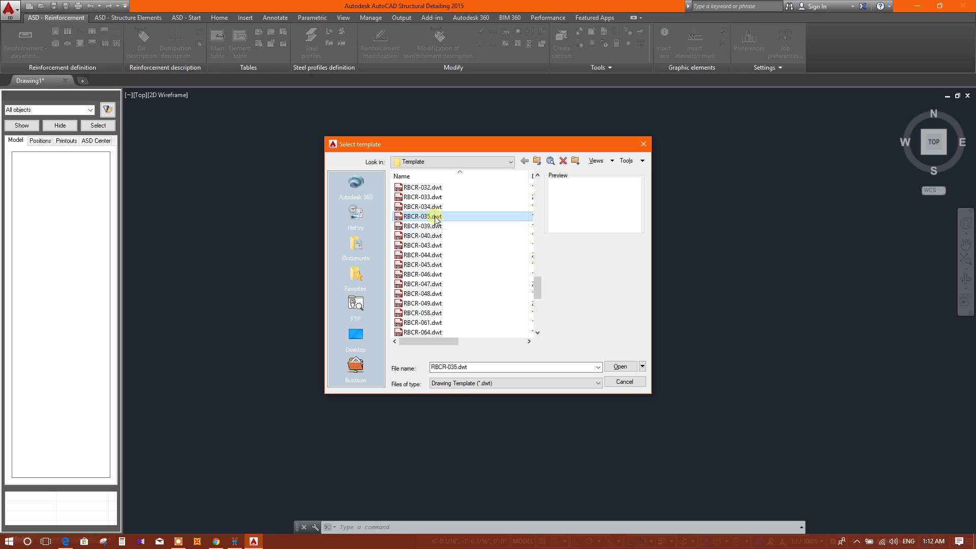
pyautogui.click(615, 367)
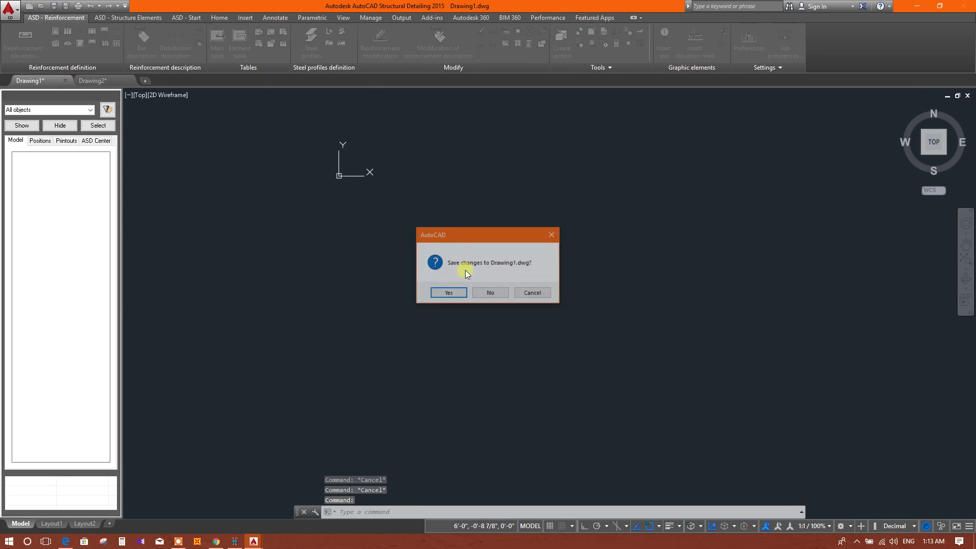
pyautogui.click(492, 292)
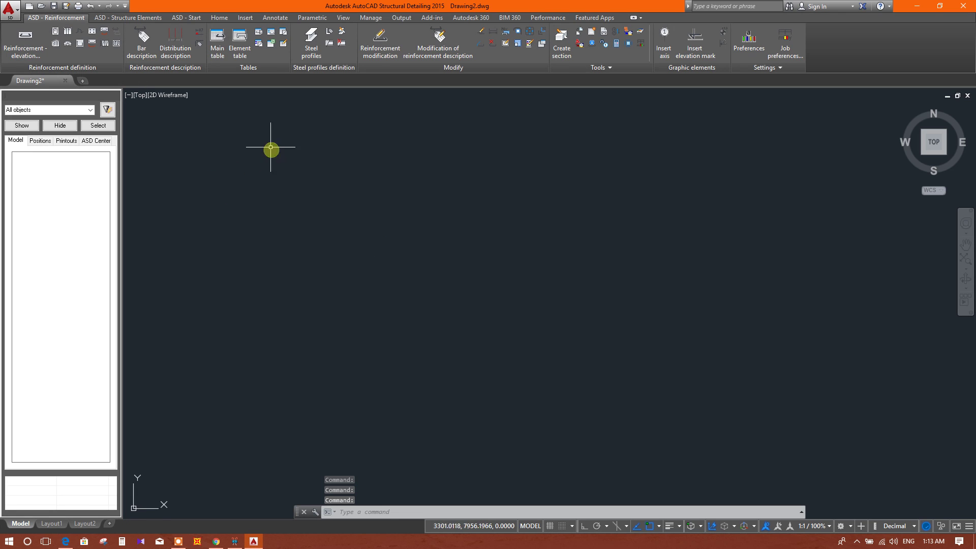
# Step: Start a Robot drawing import and choose the REVIT TO ROBOT BIM.rtd project file
pyautogui.click(628, 33)
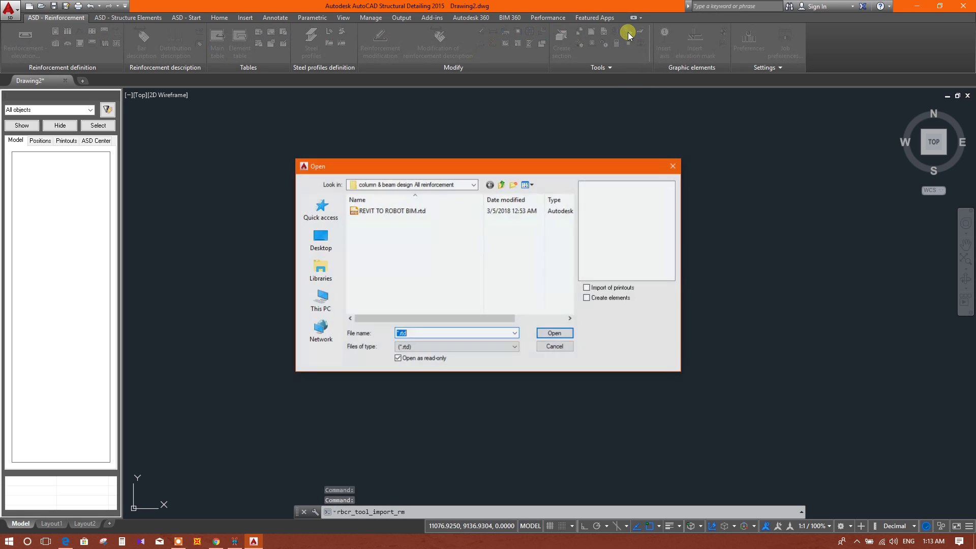
pyautogui.click(411, 212)
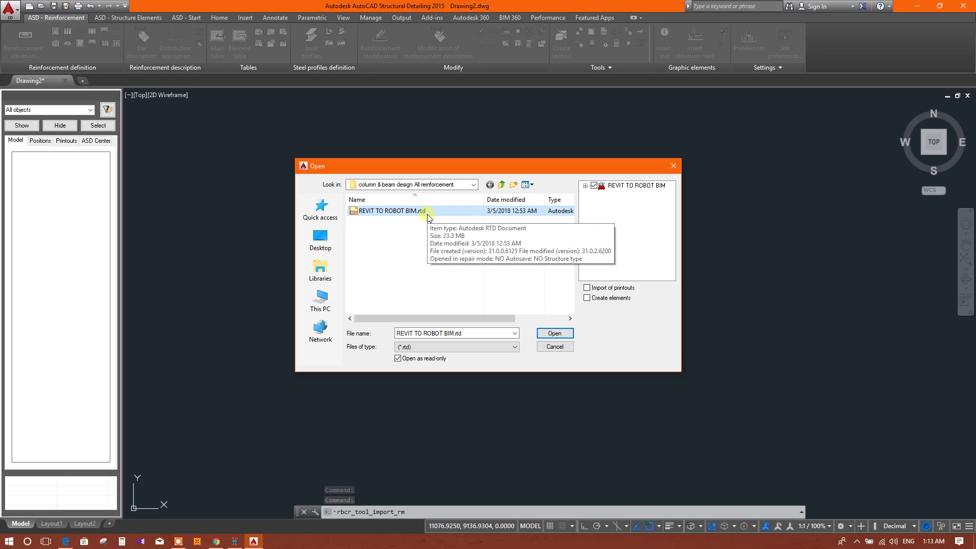
pyautogui.moveTo(496, 166); pyautogui.dragTo(489, 146)
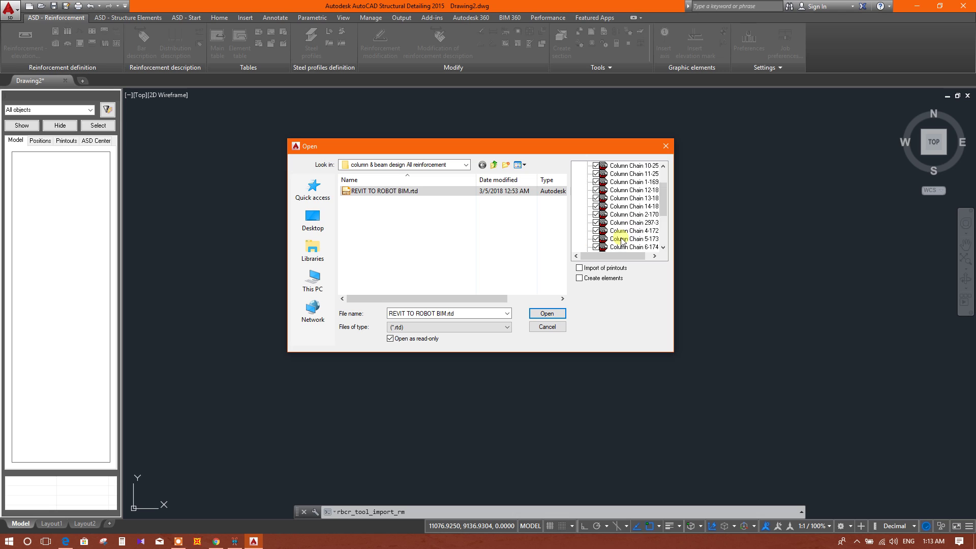
# Step: Expand Standard Level, select Drawing6, and import it with its elements
pyautogui.scroll(3, 621, 239)
pyautogui.click(588, 166)
pyautogui.scroll(-6, 635, 231)
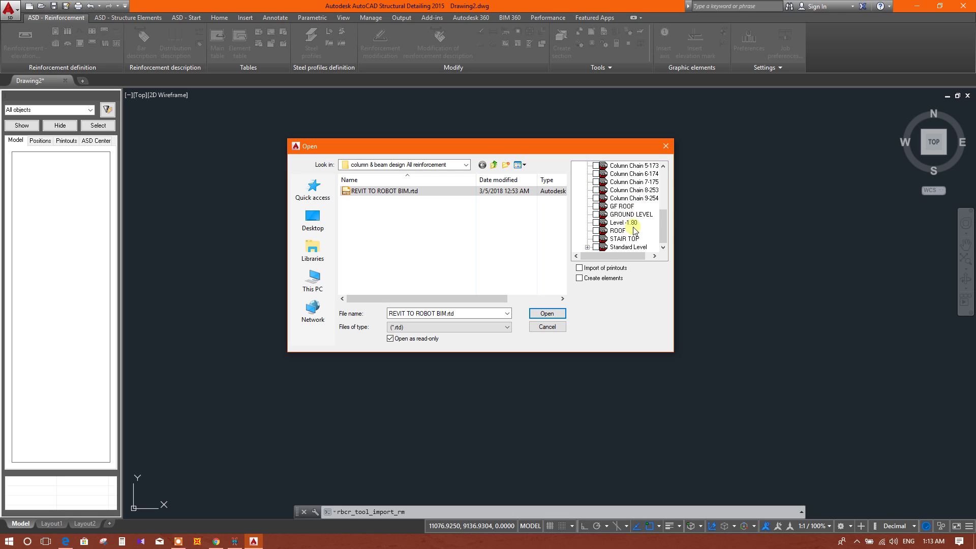
pyautogui.click(587, 247)
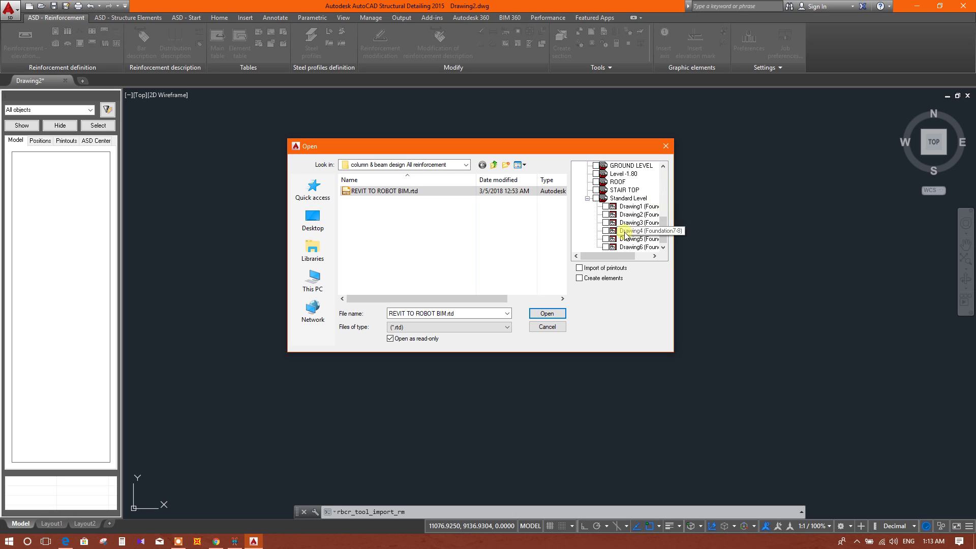
pyautogui.moveTo(621, 256); pyautogui.dragTo(641, 258)
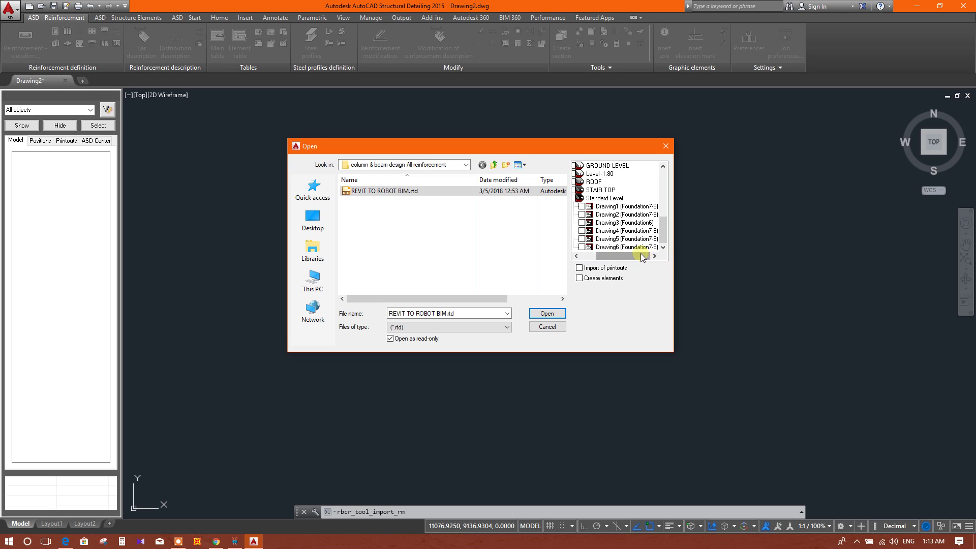
pyautogui.click(582, 247)
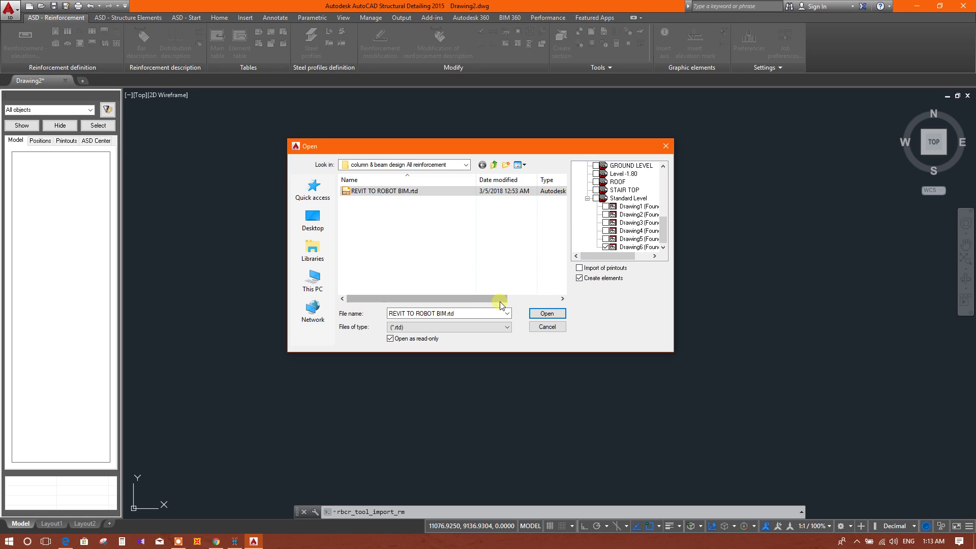
pyautogui.click(559, 315)
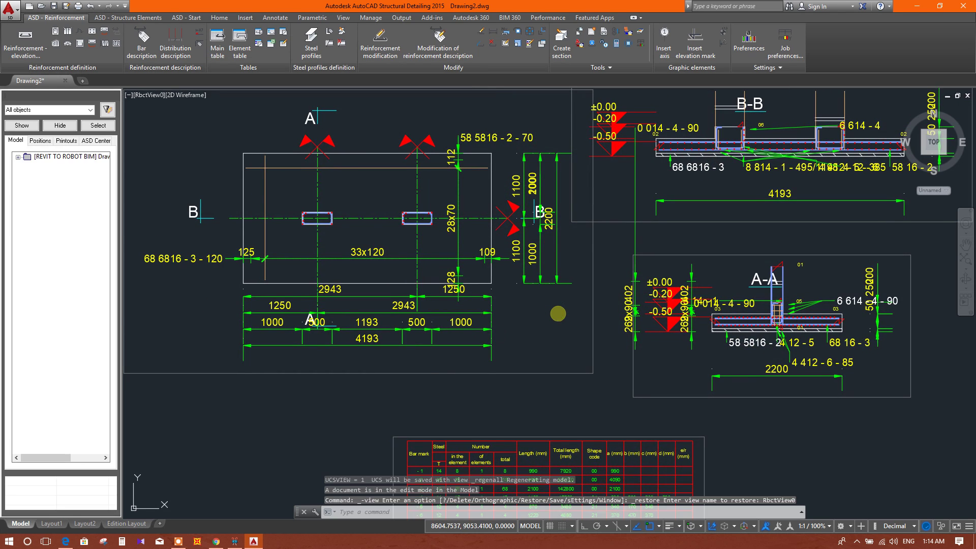
# Step: Zoom and pan to inspect the imported footing plan, section A-A and bar schedule
pyautogui.scroll(-5, 661, 305)
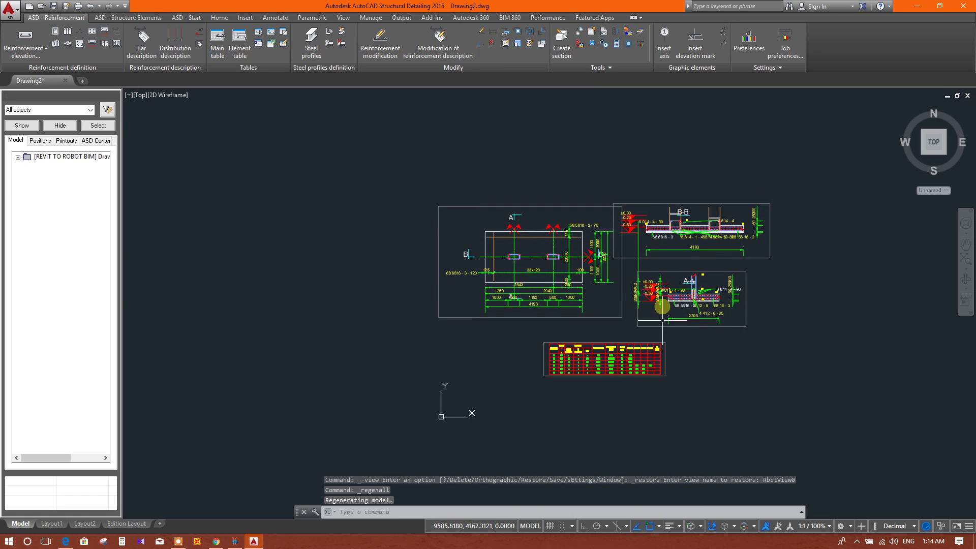
pyautogui.scroll(4, 662, 320)
pyautogui.scroll(1, 387, 309)
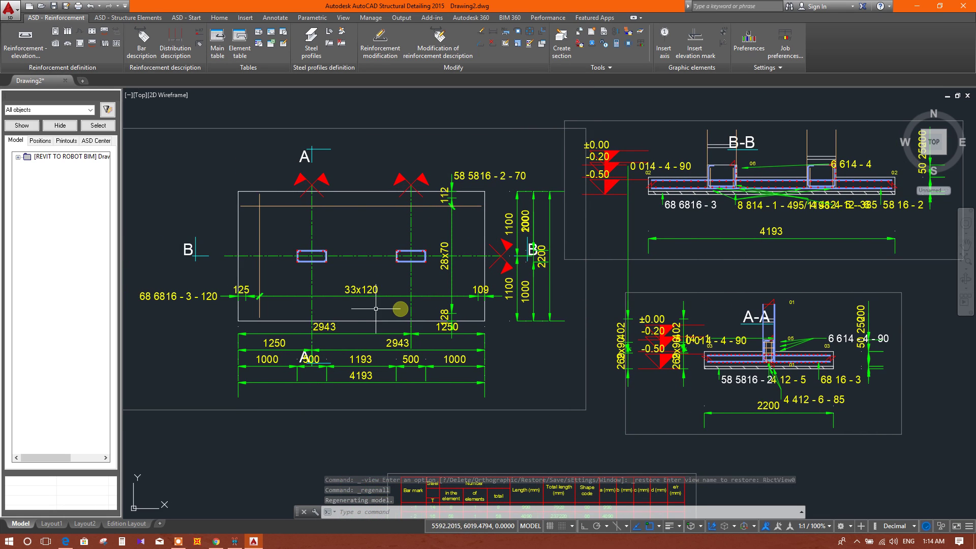
pyautogui.moveTo(376, 309); pyautogui.dragTo(443, 338, button='middle')
pyautogui.scroll(-5, 530, 327)
pyautogui.scroll(3, 541, 362)
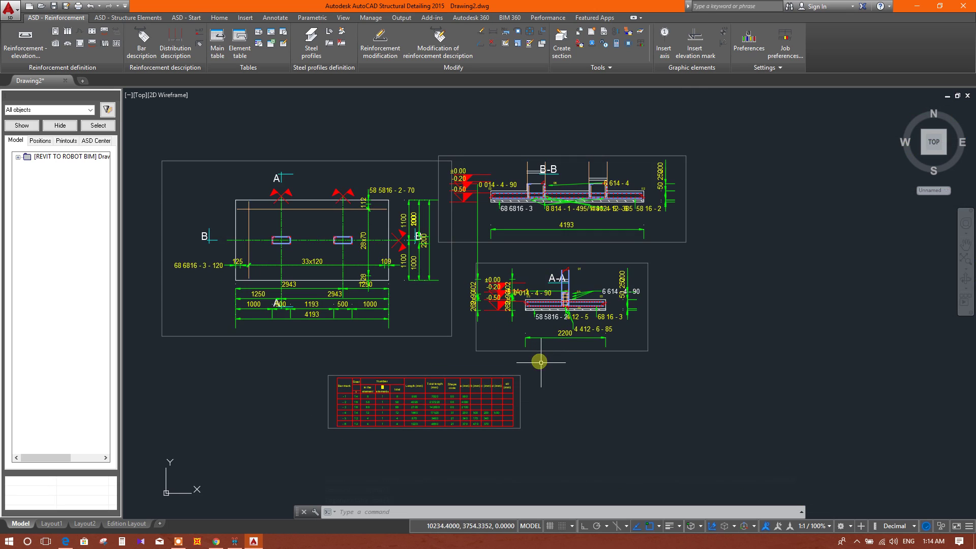
pyautogui.moveTo(541, 362); pyautogui.dragTo(617, 381, button='middle')
pyautogui.scroll(2, 549, 399)
pyautogui.scroll(2, 514, 387)
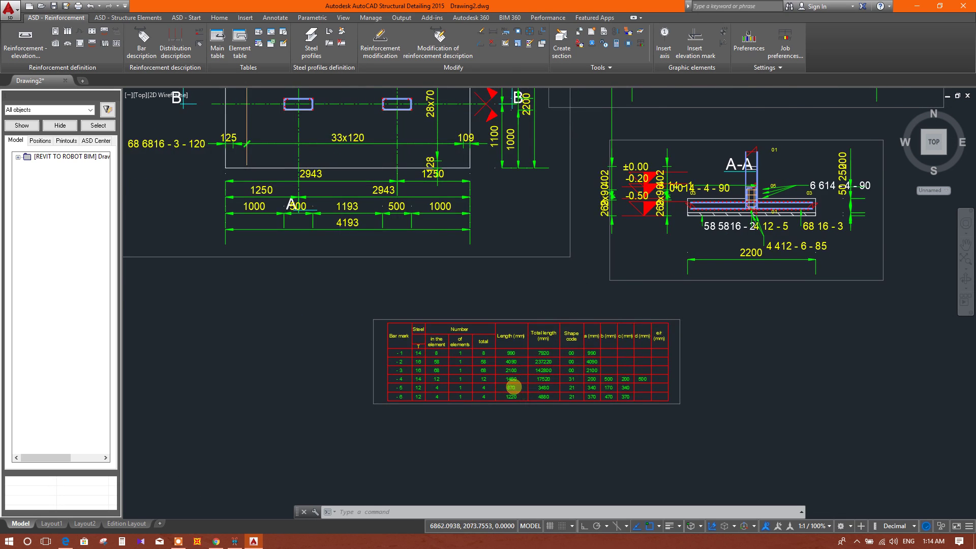
pyautogui.scroll(2, 514, 387)
pyautogui.scroll(-5, 693, 371)
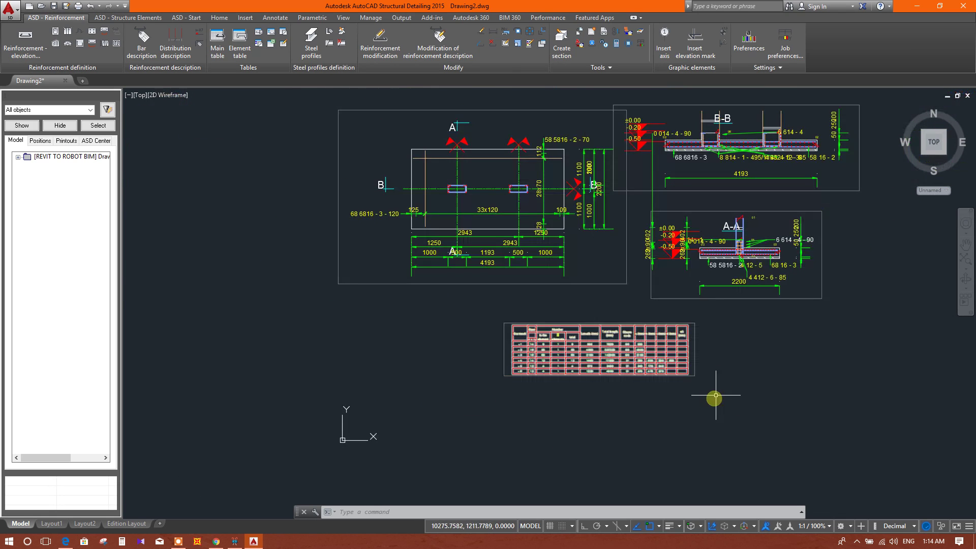
pyautogui.scroll(5, 713, 398)
# Step: Reposition the bar schedule lower left and expand imported Drawing6 to show Page 1
pyautogui.moveTo(703, 349); pyautogui.dragTo(712, 375, button='middle')
pyautogui.scroll(-3, 696, 375)
pyautogui.scroll(1, 628, 392)
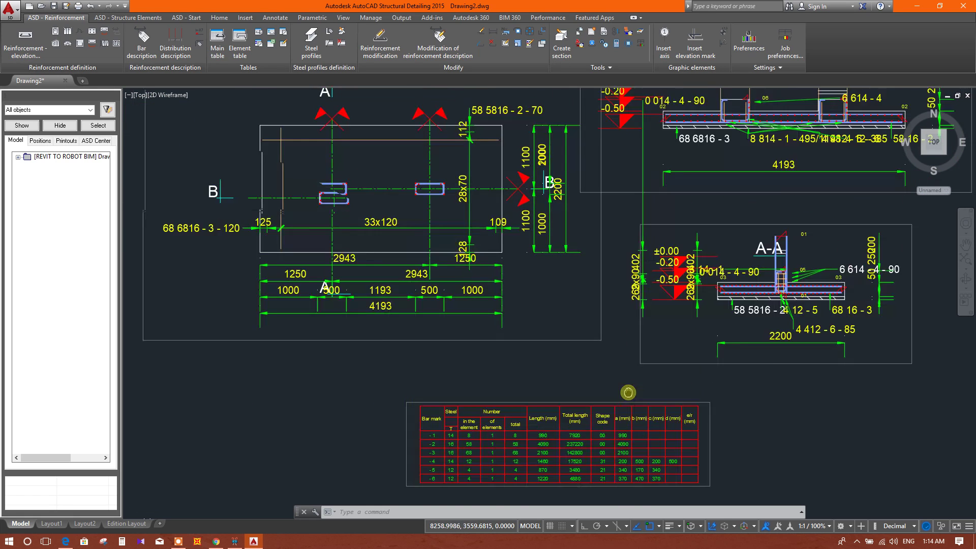
pyautogui.scroll(-4, 589, 351)
pyautogui.scroll(2, 573, 280)
pyautogui.scroll(2, 588, 342)
pyautogui.scroll(-2, 535, 320)
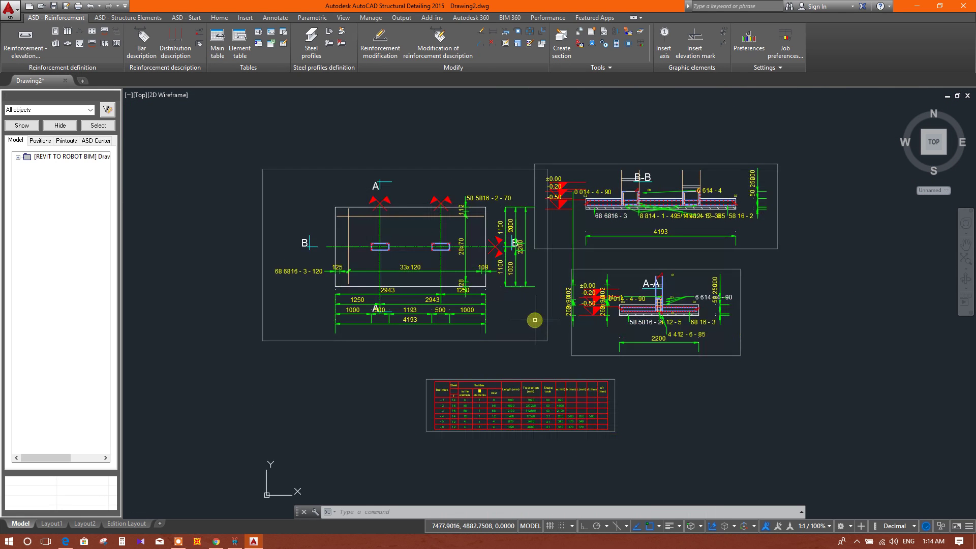
pyautogui.doubleClick(25, 162)
# Step: Select Page 1 and view it in the Element manager, then close the manager
pyautogui.click(22, 166)
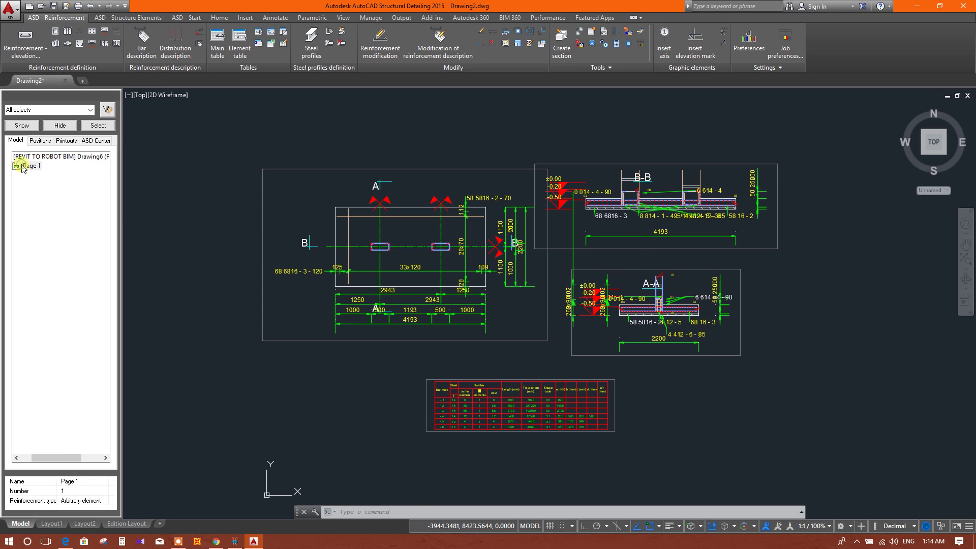
pyautogui.doubleClick(23, 168)
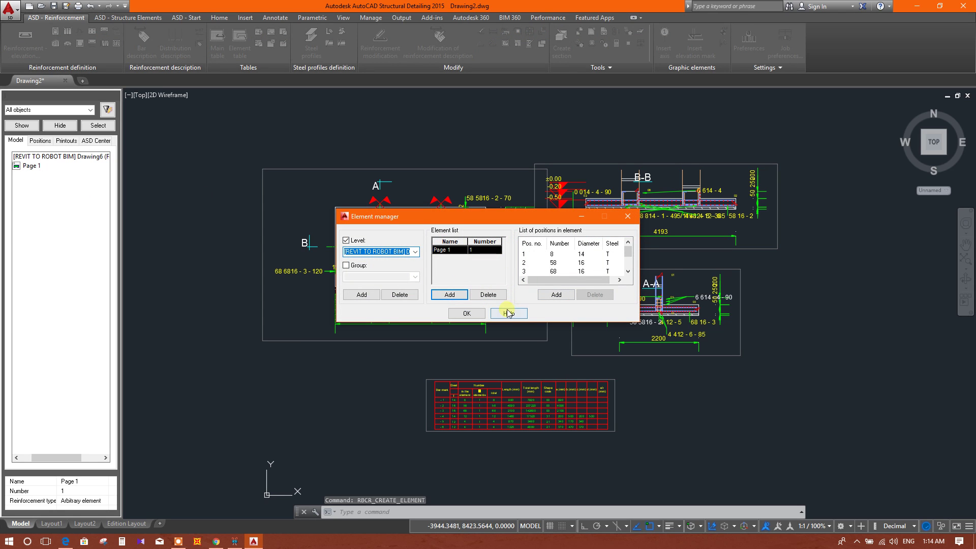
pyautogui.click(628, 217)
# Step: Zoom around the footing plan, sections A-A and B-B, and the six-mark bar schedule
pyautogui.scroll(2, 668, 296)
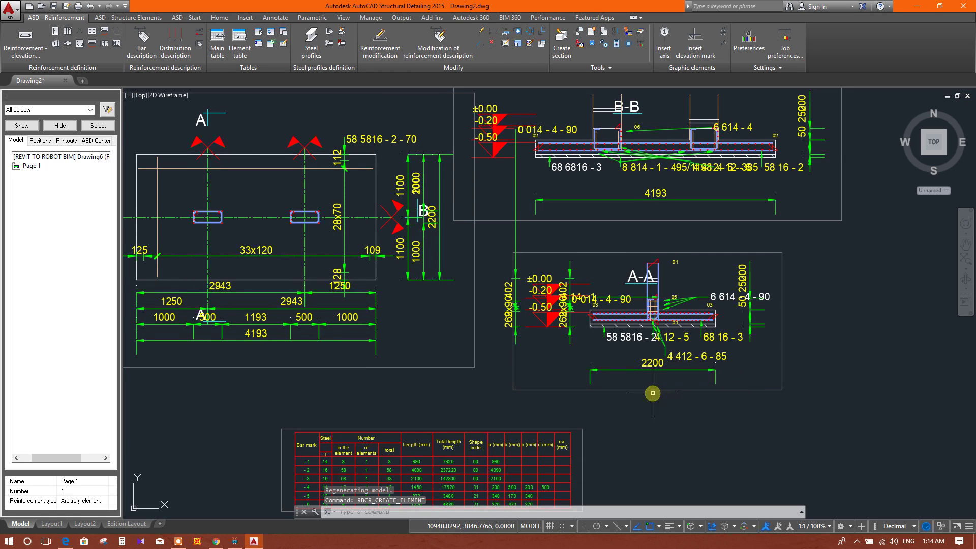
pyautogui.scroll(-4, 653, 393)
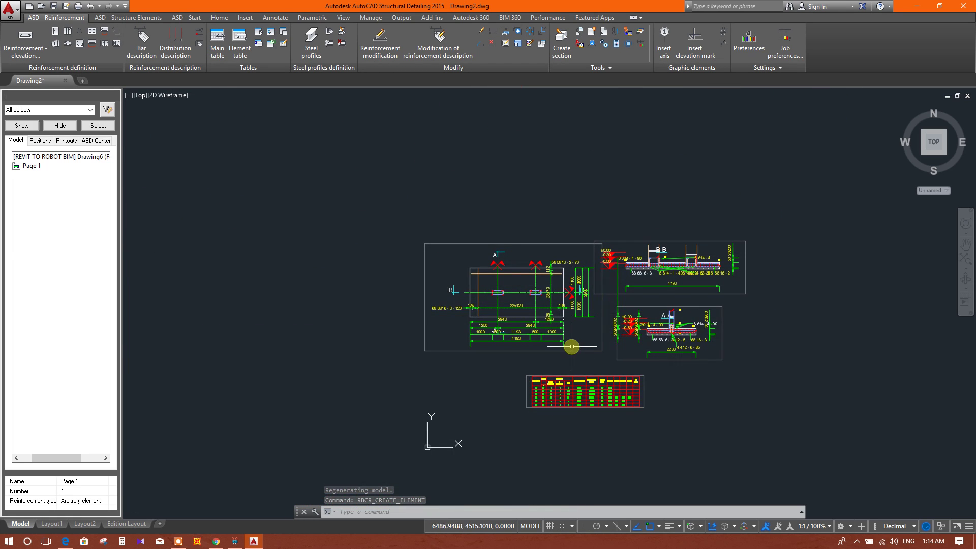
pyautogui.scroll(4, 539, 221)
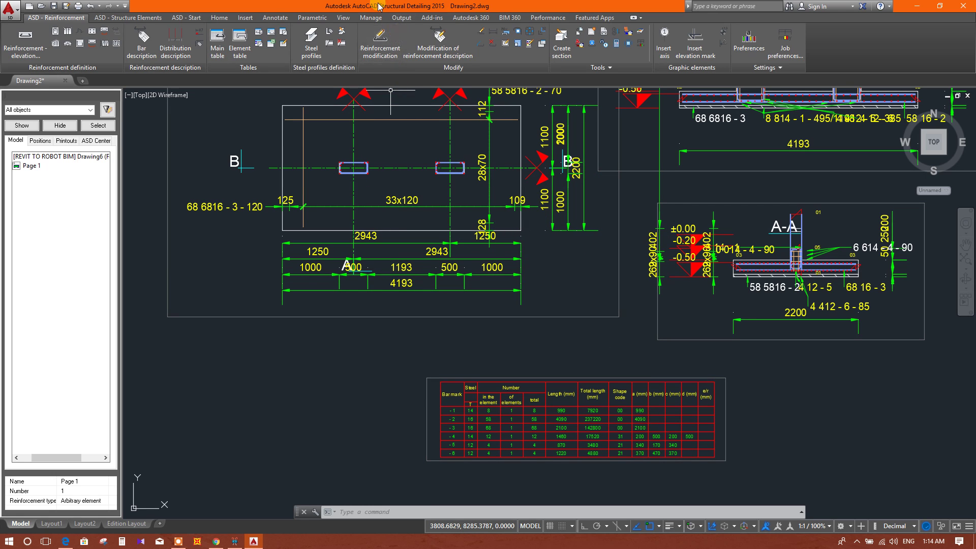
pyautogui.scroll(-2, 584, 417)
pyautogui.scroll(4, 520, 308)
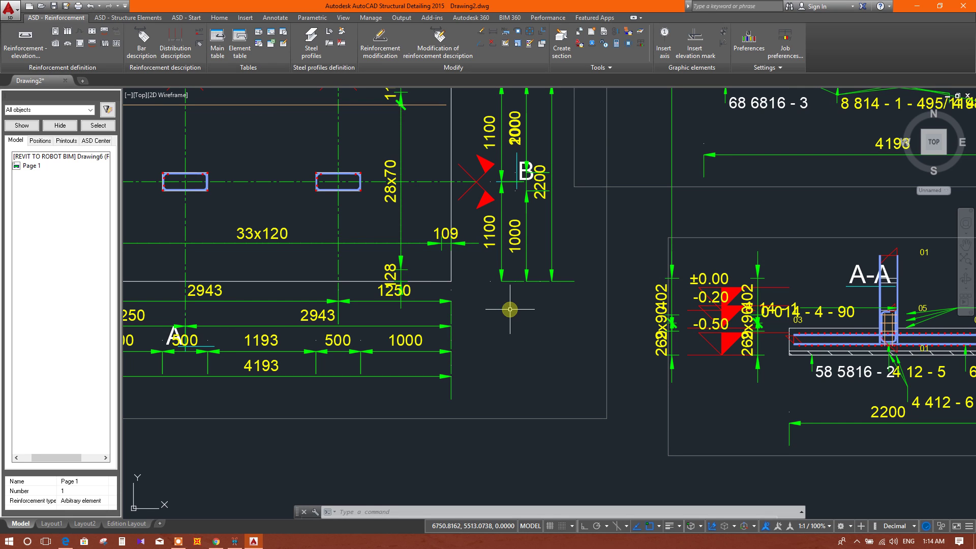
pyautogui.scroll(-4, 510, 309)
pyautogui.scroll(4, 619, 315)
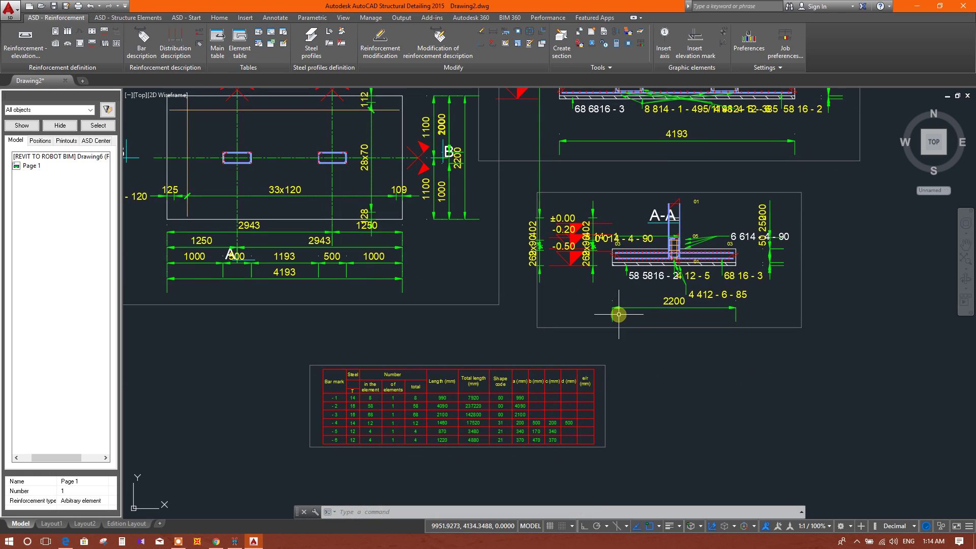
pyautogui.scroll(-5, 573, 395)
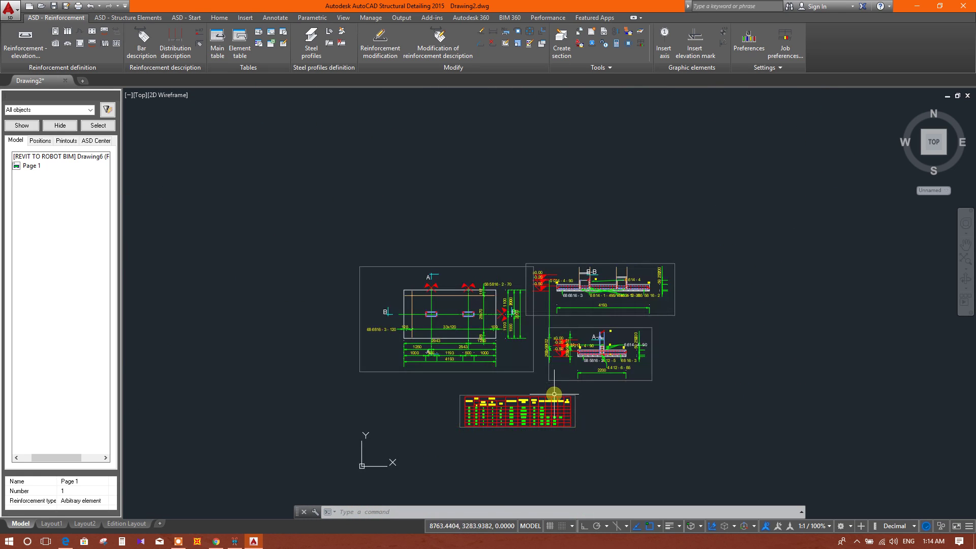
pyautogui.scroll(4, 539, 351)
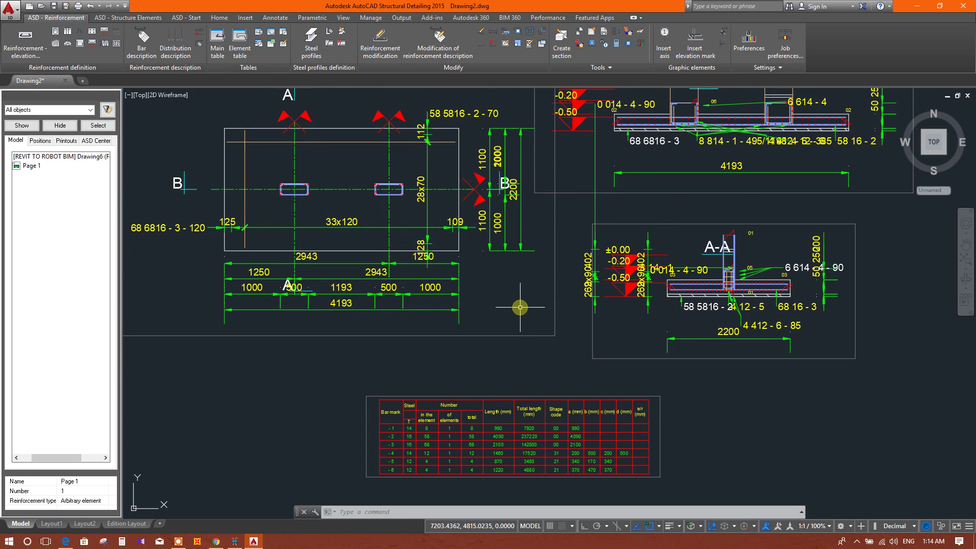
pyautogui.scroll(-4, 520, 307)
pyautogui.scroll(4, 523, 329)
pyautogui.scroll(-2, 528, 337)
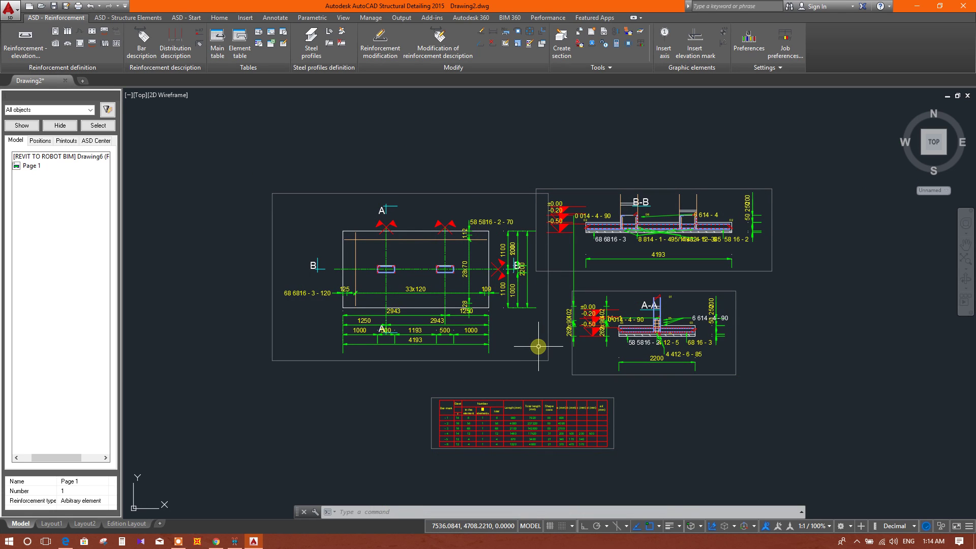